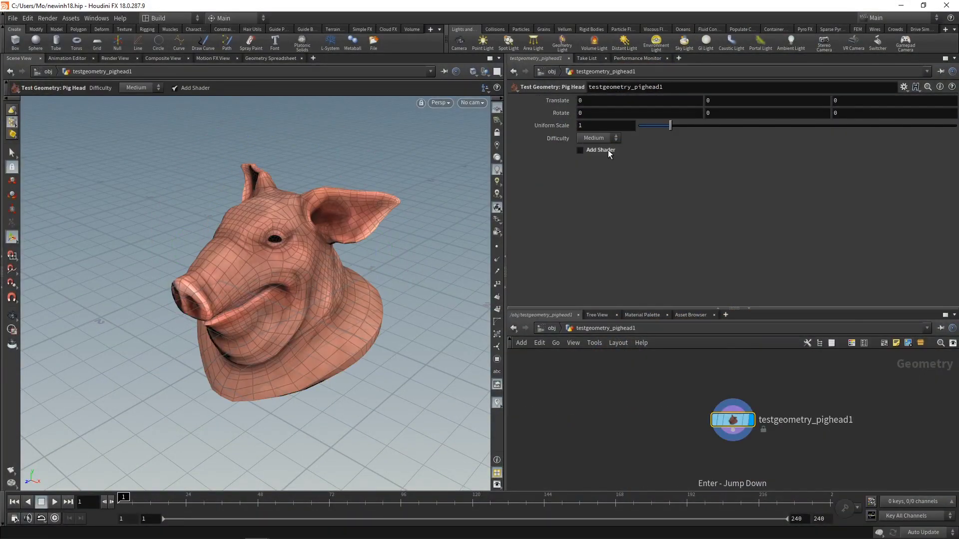
Step: Add a Subdivide node below the pig head and set its Depth to 2
key(Tab)
text(sub)
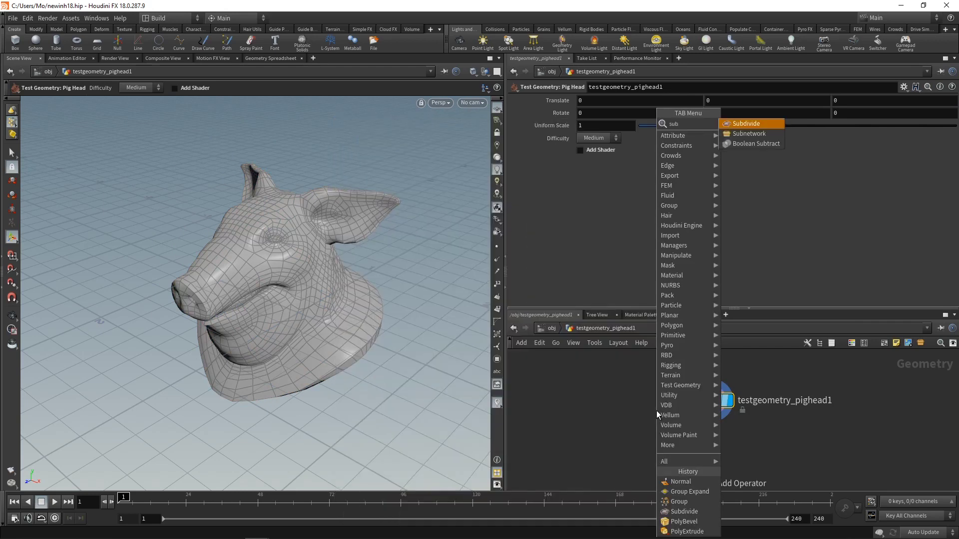
key(Return)
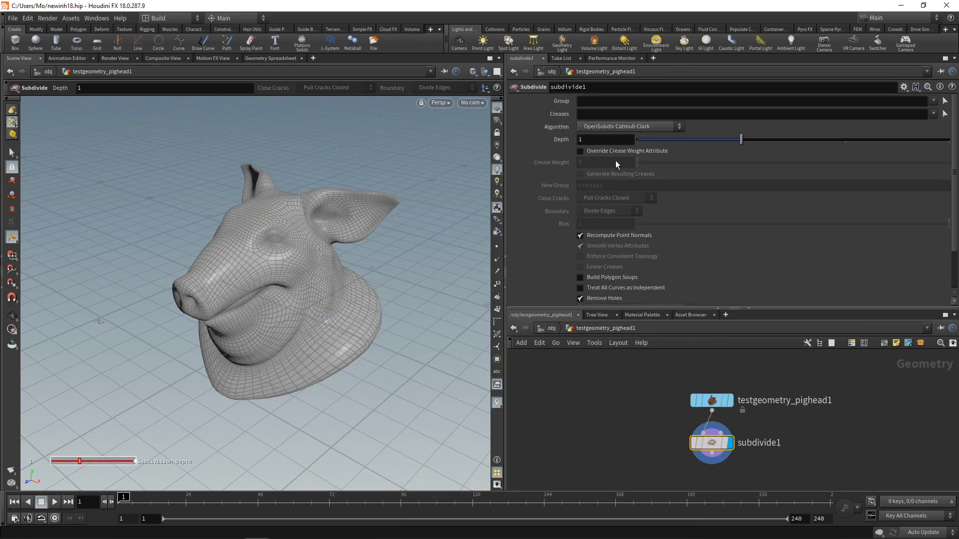
double_click(599, 139)
text(2)
key(Return)
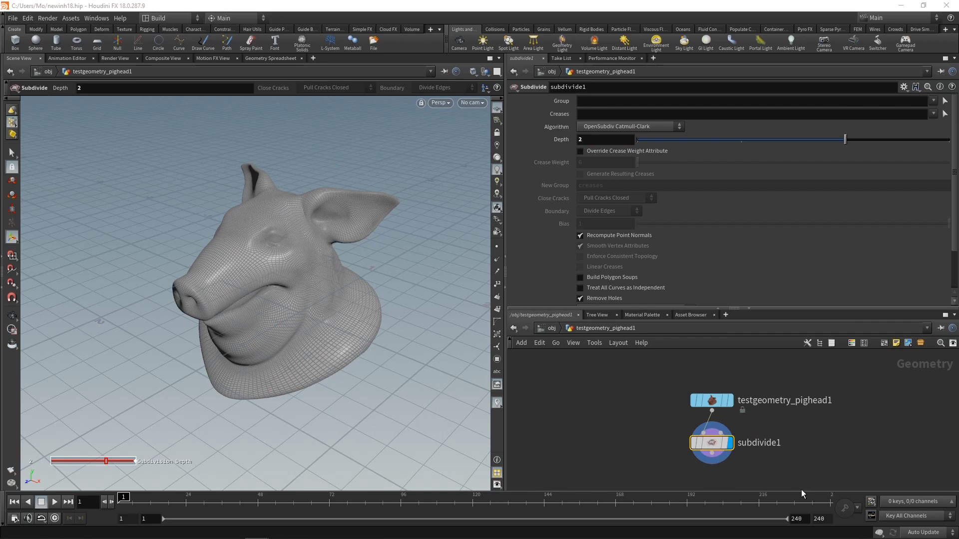
key(Tab)
Step: Add a Group Create node below subdivide1 and name its group 'grp'
text(gr)
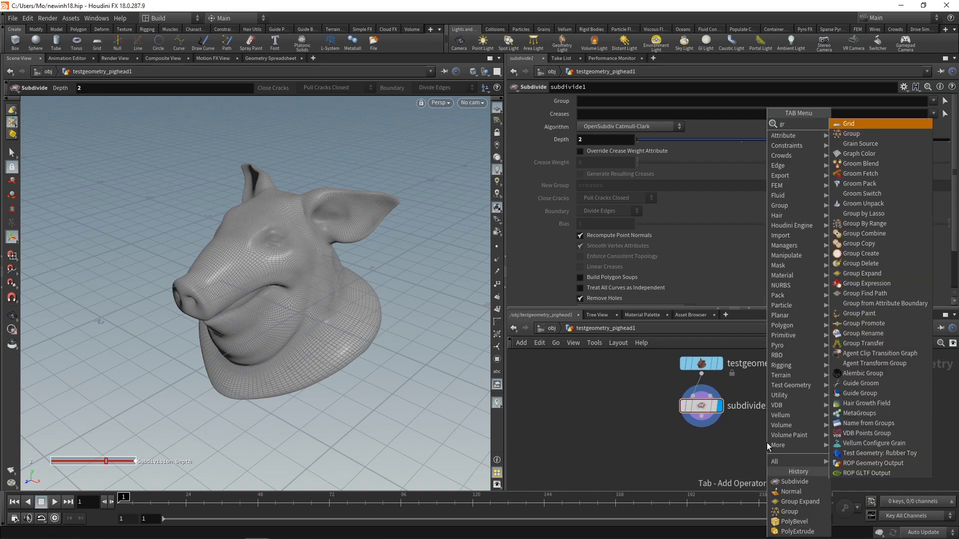
text(oup c)
key(Return)
double_click(595, 102)
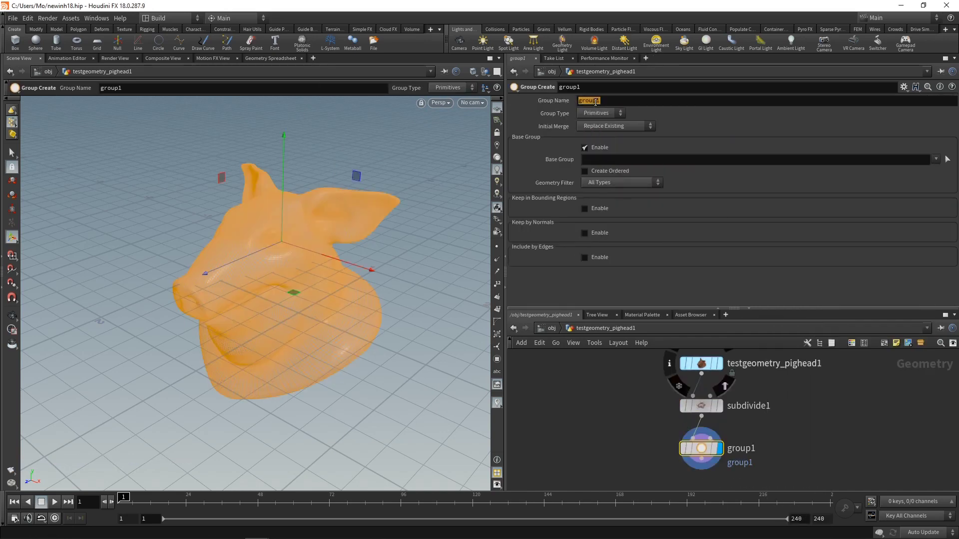
text(grp)
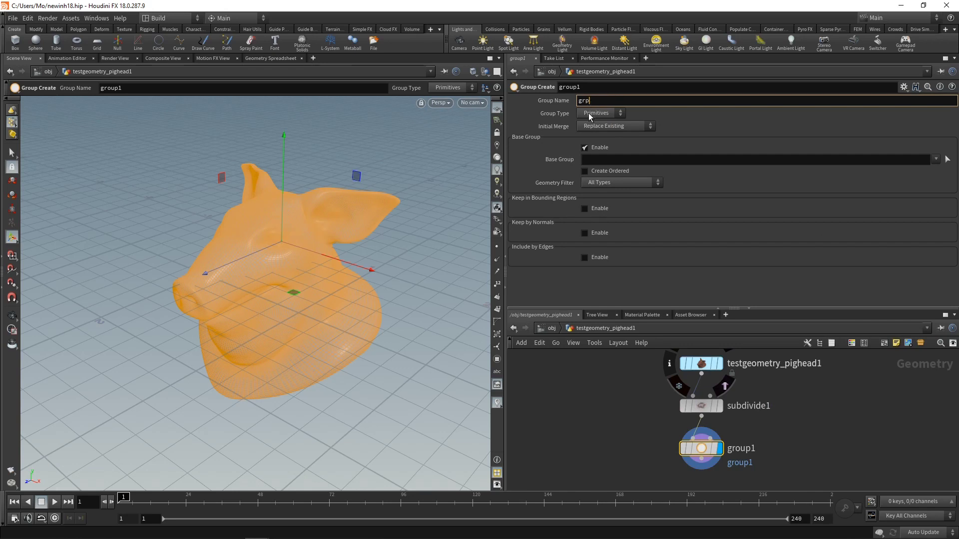
Step: Make grp a Points group with Base Group off and a Bounding Sphere region
click(590, 114)
click(592, 124)
click(584, 147)
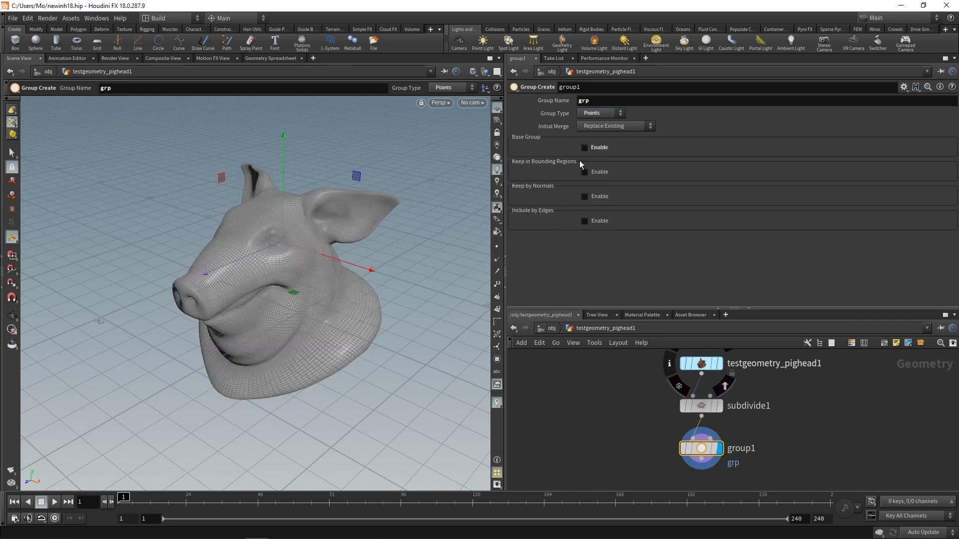
click(584, 172)
click(644, 184)
click(644, 195)
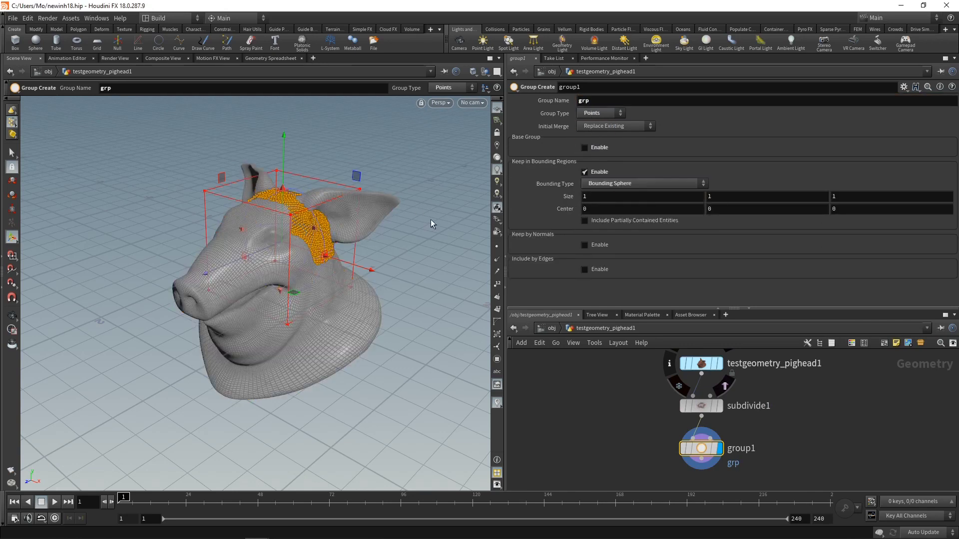
Step: Move the bounding sphere onto the pig's right ear tip, checking top and front views
key(space+2)
drag(256, 263, 431, 116)
key(space+3)
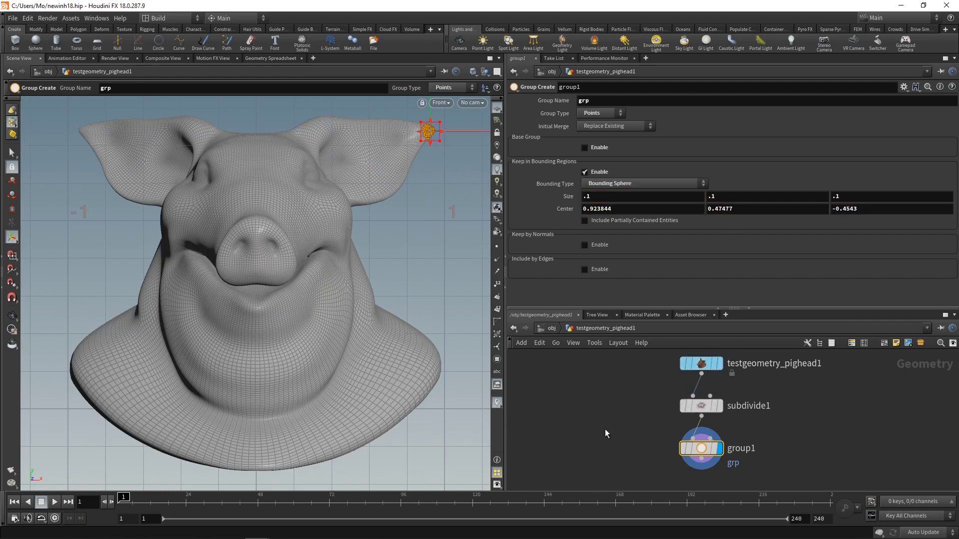
key(space+1)
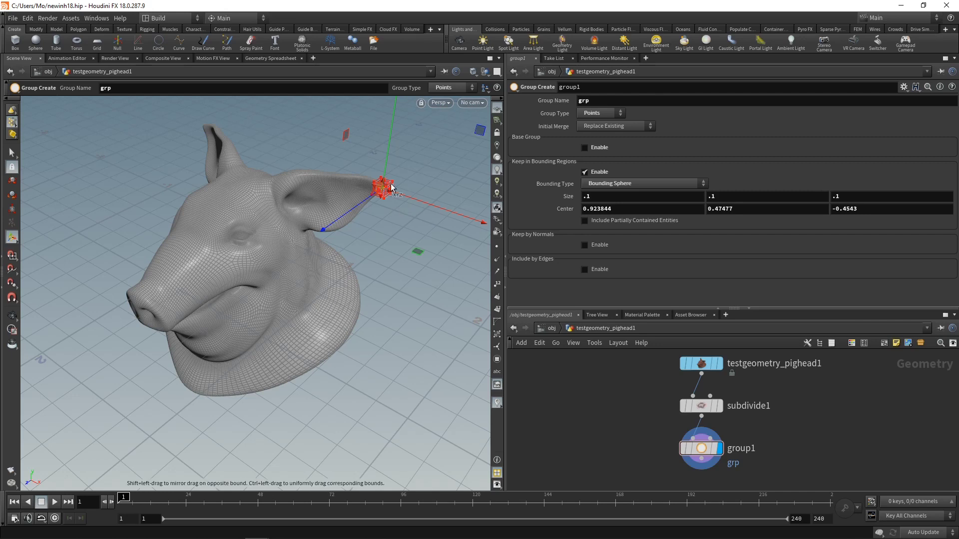
mouse_move(681, 456)
middle_drag(639, 478, 639, 441)
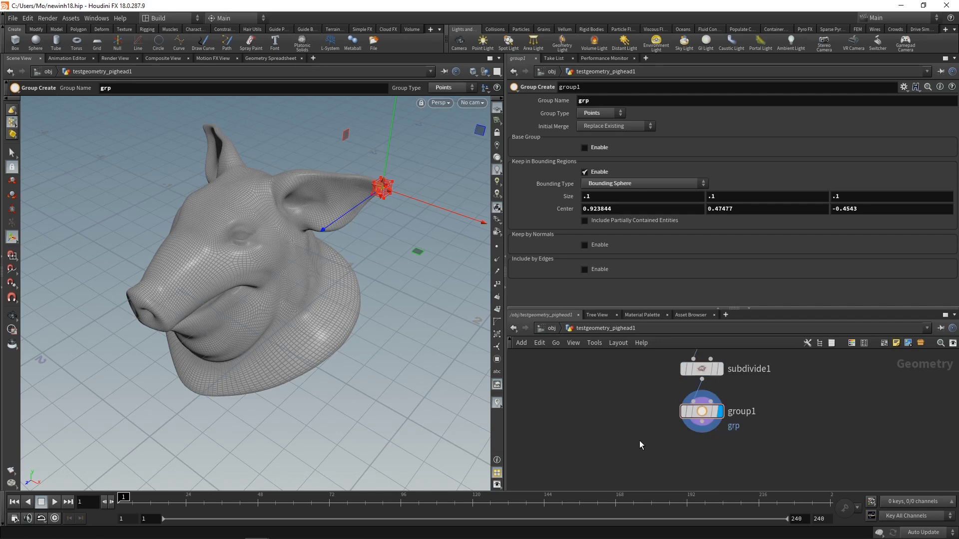
Step: Add a Pyro Source Spread node and wire group1 into it
key(Tab)
text(spread)
key(Return)
click(634, 454)
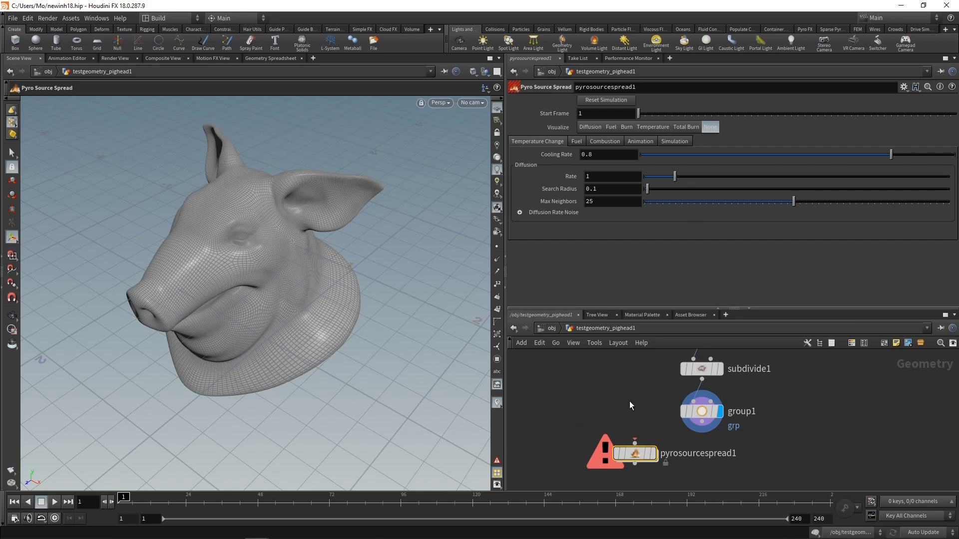
click(696, 411)
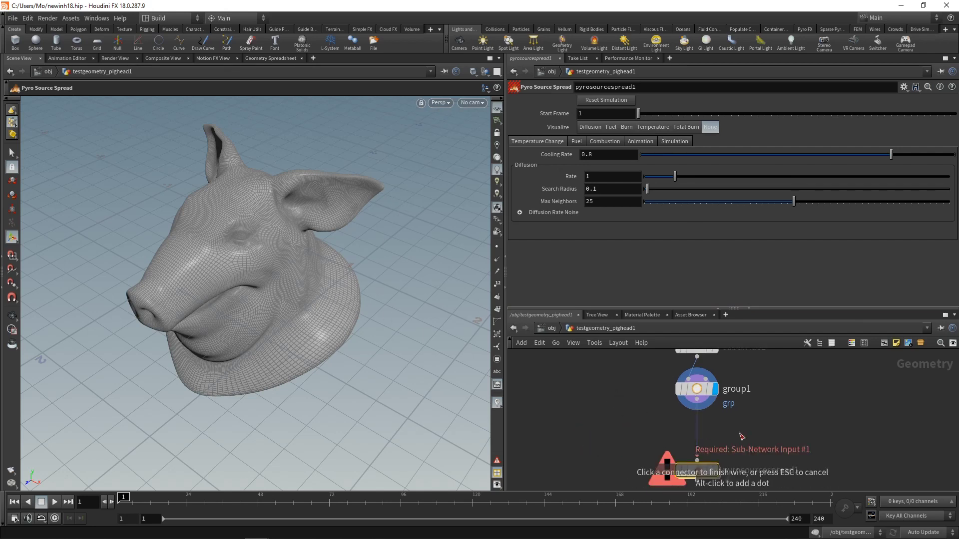
click(698, 462)
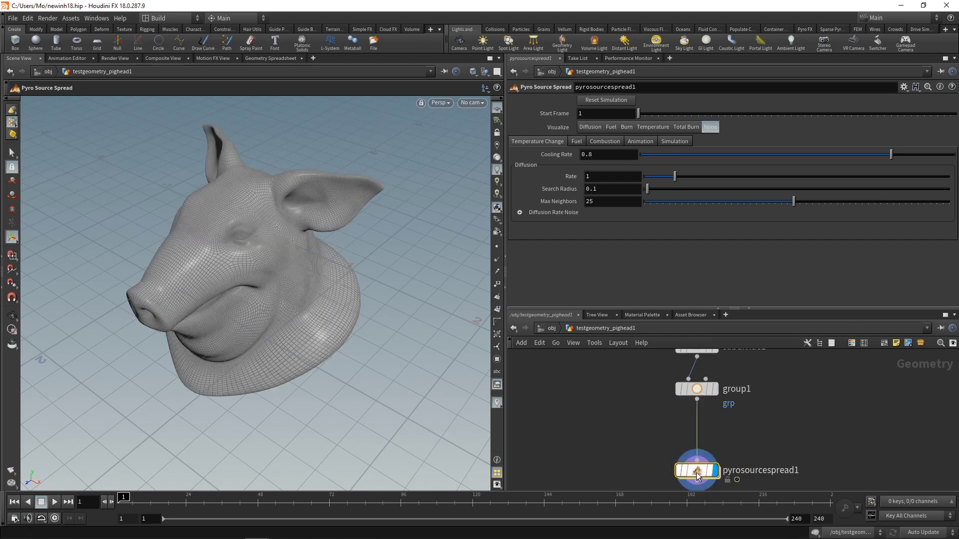
Step: Set Pyro Source Spread's Visualize to Burn, then to Temperature
click(626, 127)
key(Escape)
mouse_move(270, 234)
mouse_down()
mouse_move(228, 277)
mouse_move(264, 238)
mouse_up()
key(Return)
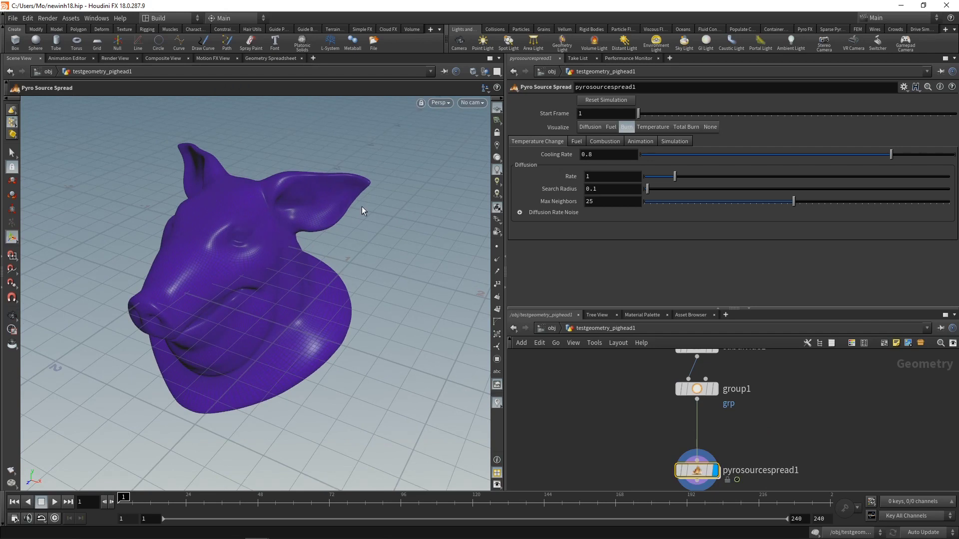
click(638, 129)
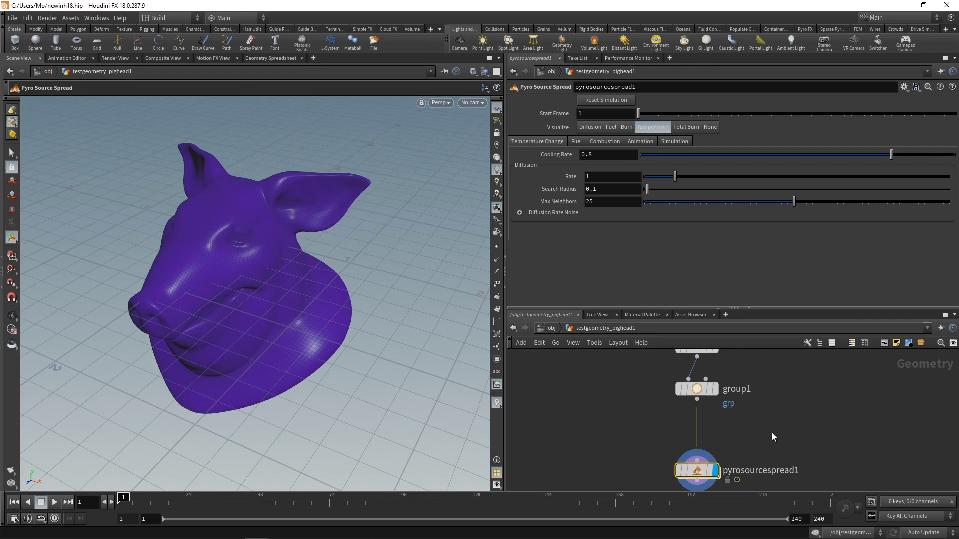
key(Tab)
Step: Add an Attribute Create node with Group 'grp', fed from group1
text(attr)
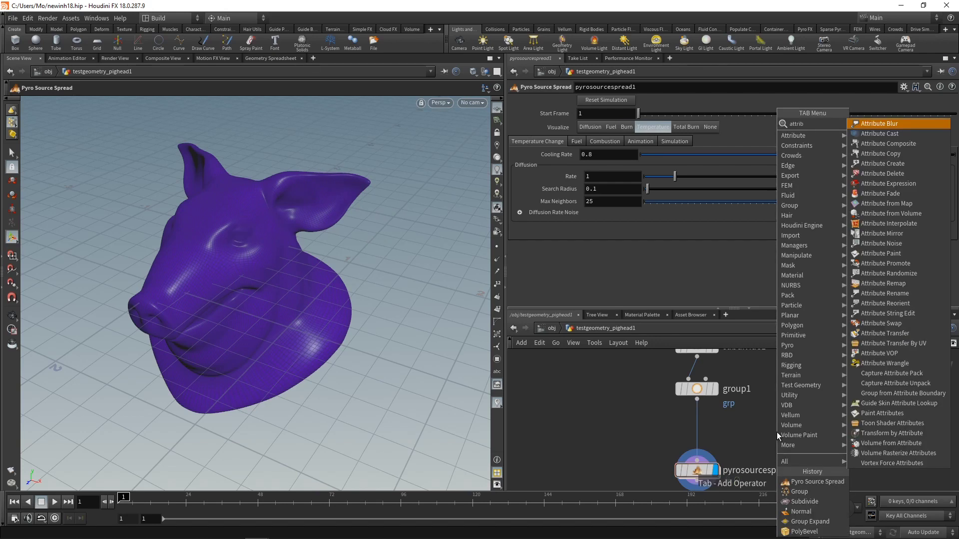
key(Return)
click(671, 101)
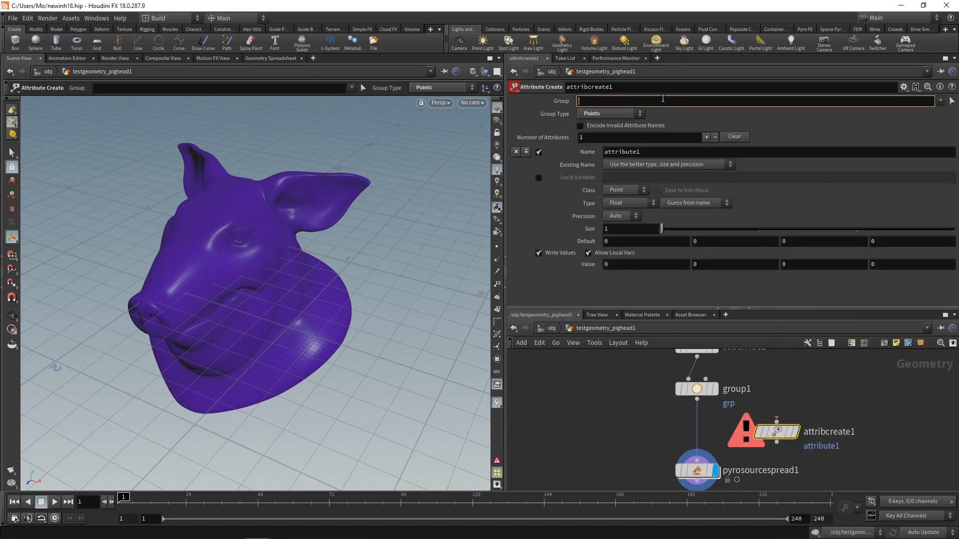
text(grp)
key(Return)
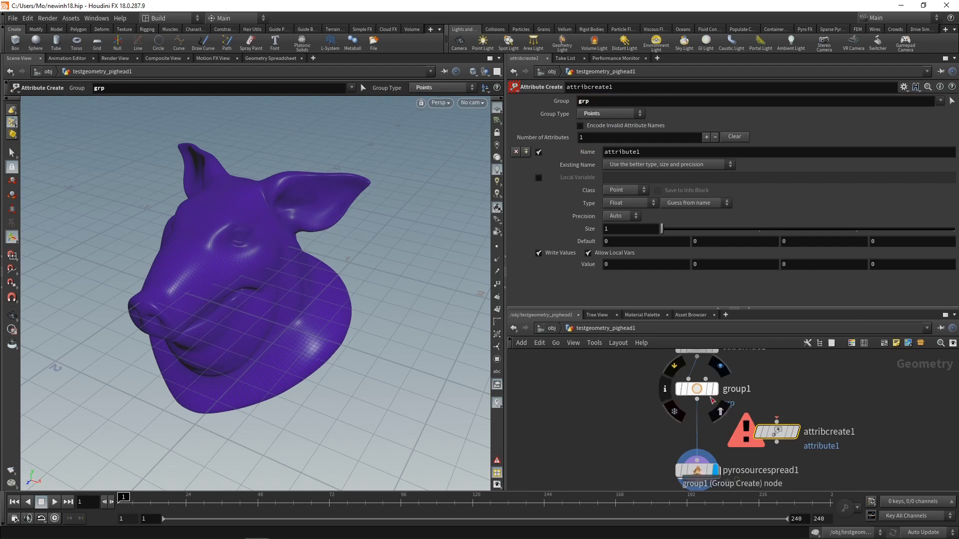
drag(697, 399, 776, 422)
Step: Name the attribute 'temperature' with value 1 and insert it before pyrosourcespread1
double_click(645, 152)
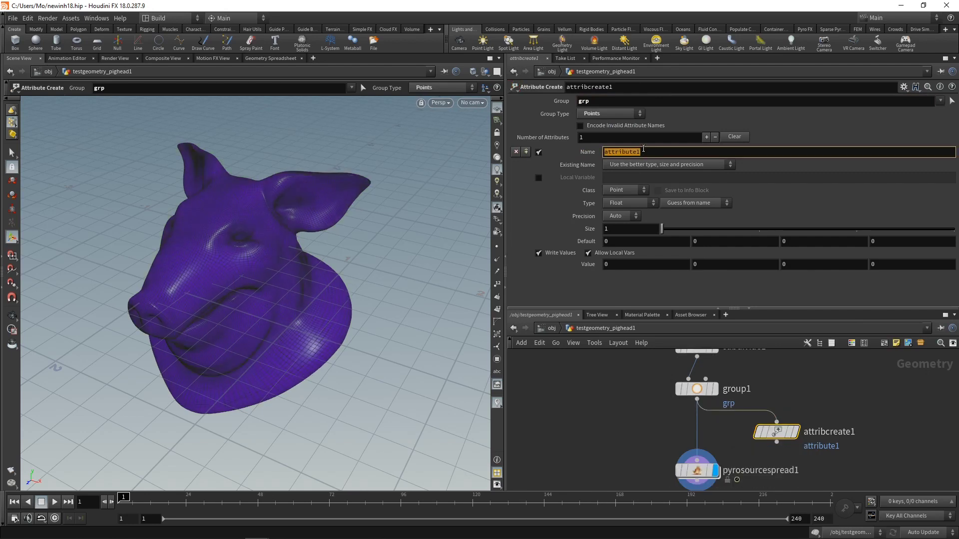
text(temperature)
key(Return)
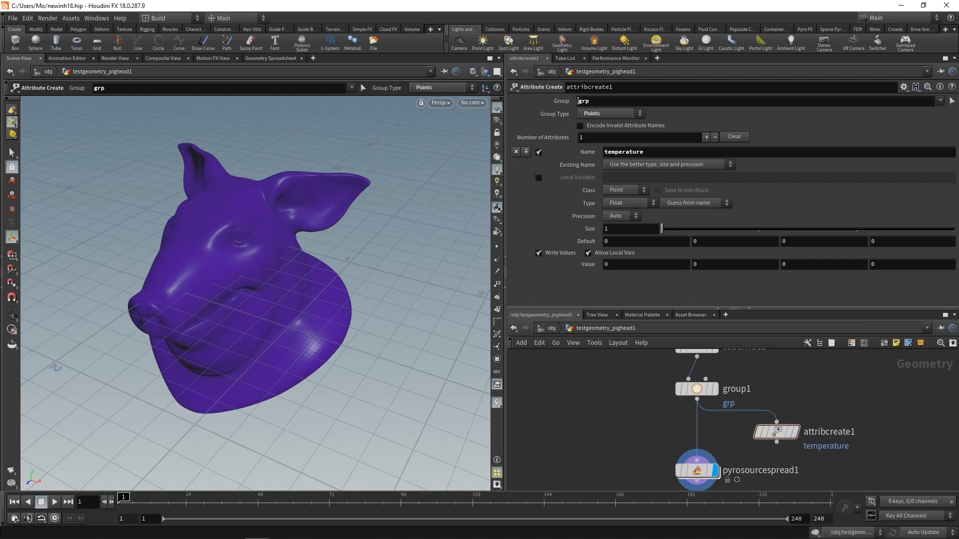
click(616, 264)
click(776, 441)
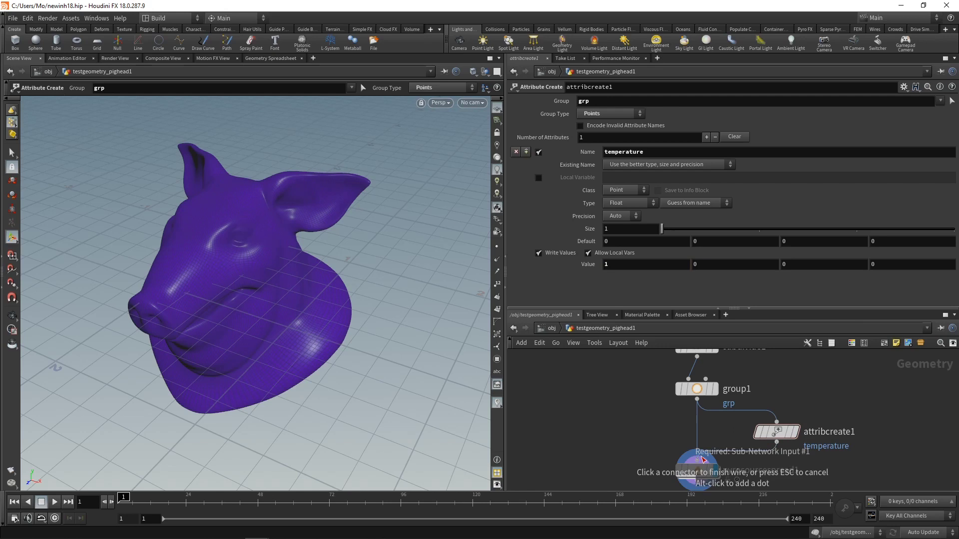
click(697, 452)
drag(784, 431, 699, 428)
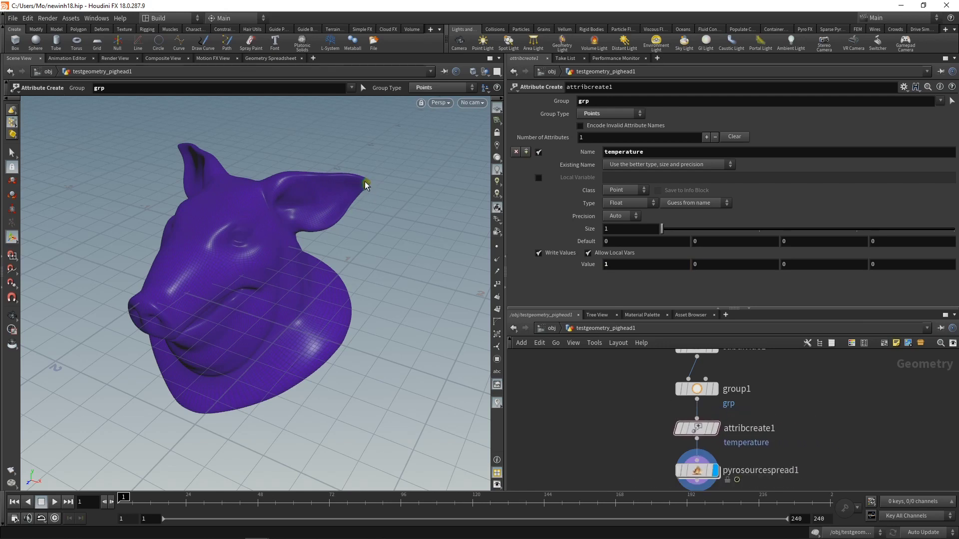
Step: Visualize Burn on pyrosourcespread1 and play a quick test of the spread
click(697, 471)
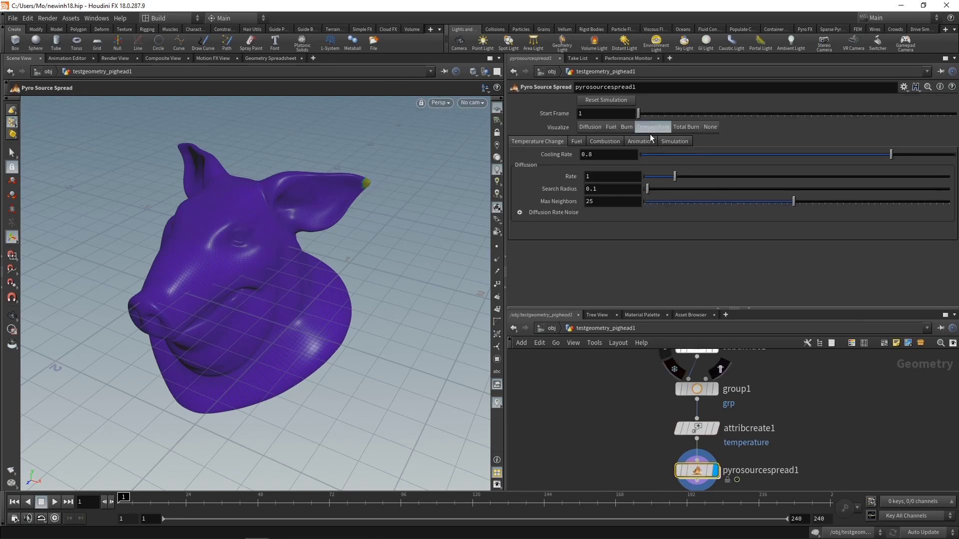
click(627, 128)
click(55, 502)
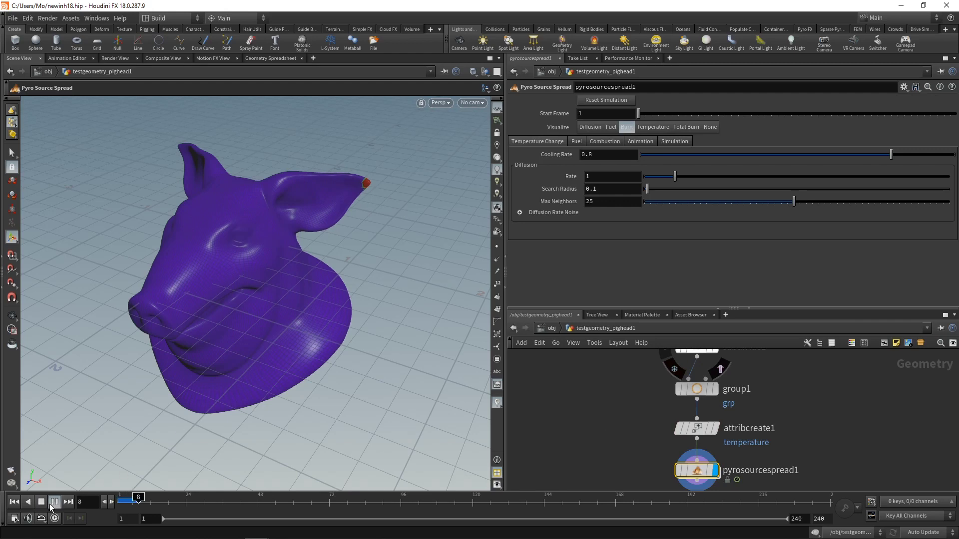
click(41, 503)
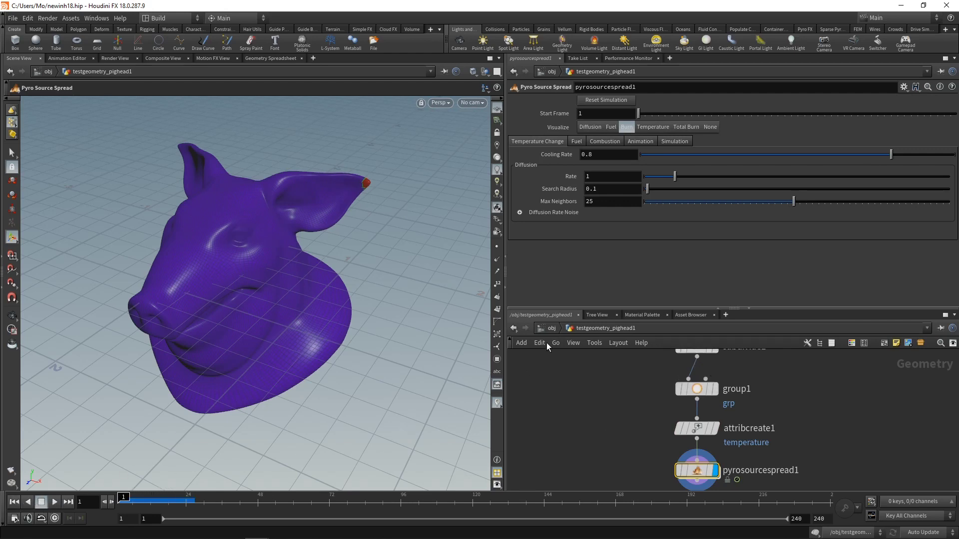
Step: Set the Pyro Source Spread Cooling Rate to 0.5
click(605, 155)
text(0.7)
key(BackSpace)
text(6)
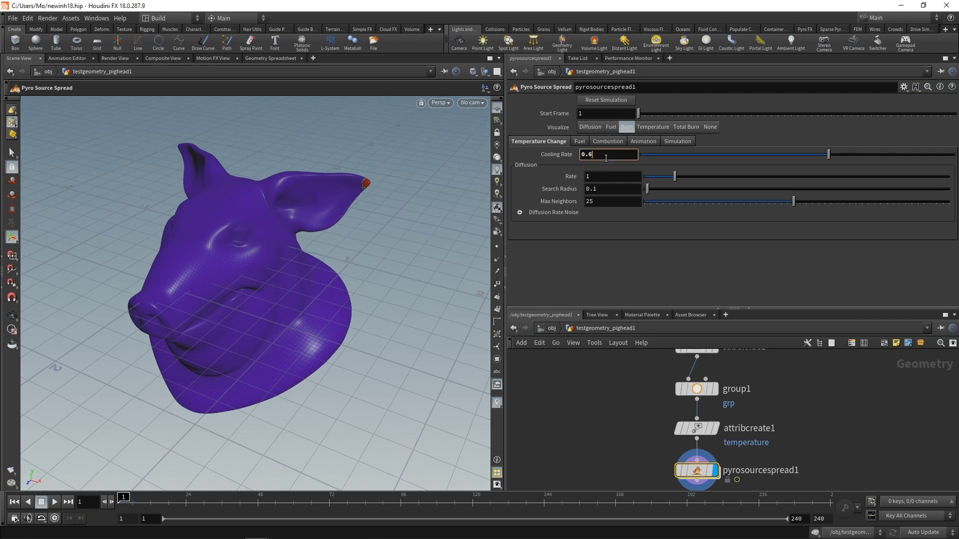
key(BackSpace)
text(5)
click(628, 435)
Step: Replay the burn spreading from the ear tip, rewind, and visualize Diffusion Rate Noise
click(55, 503)
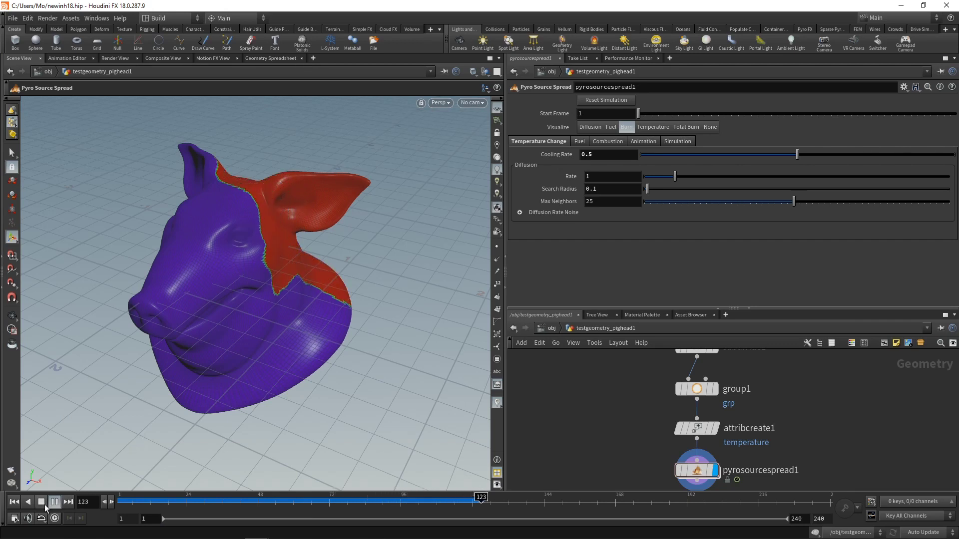
click(42, 504)
click(15, 502)
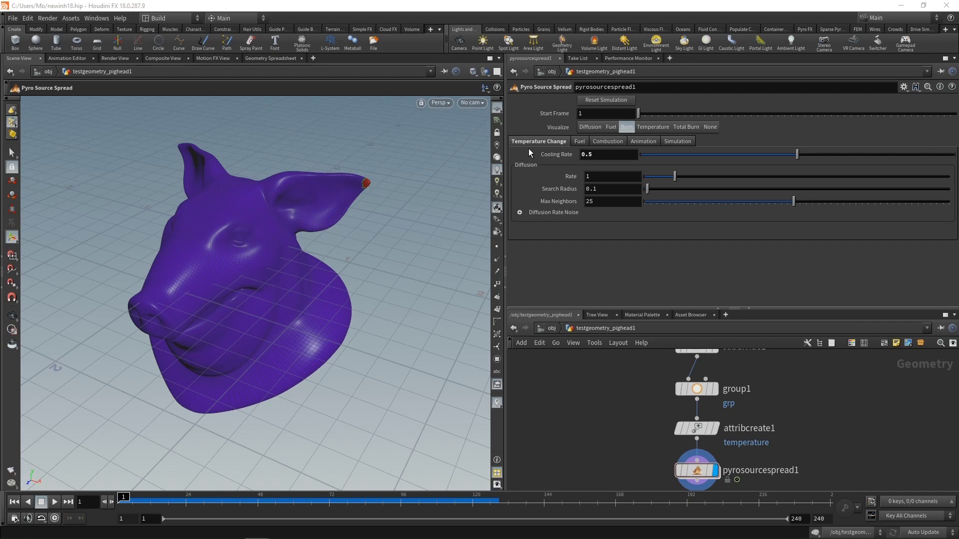
click(519, 212)
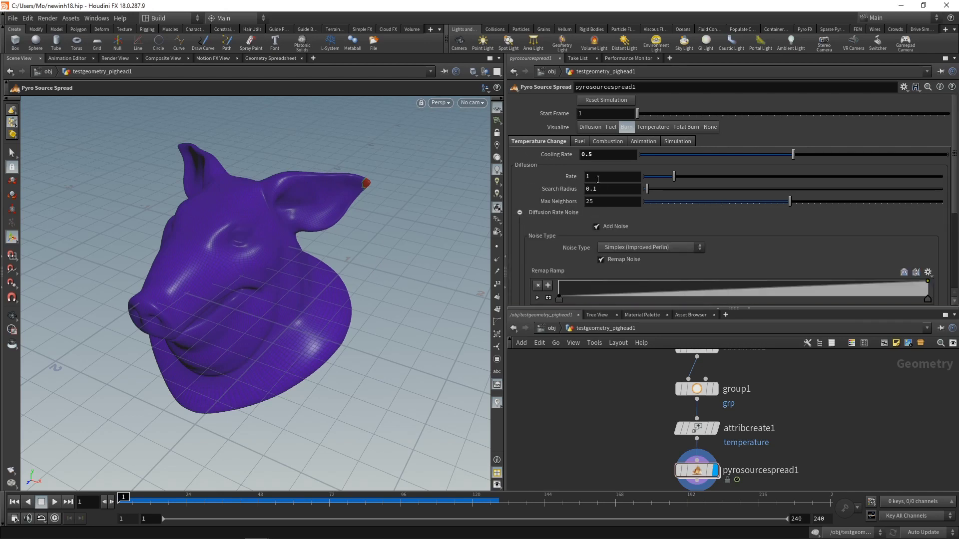
click(590, 127)
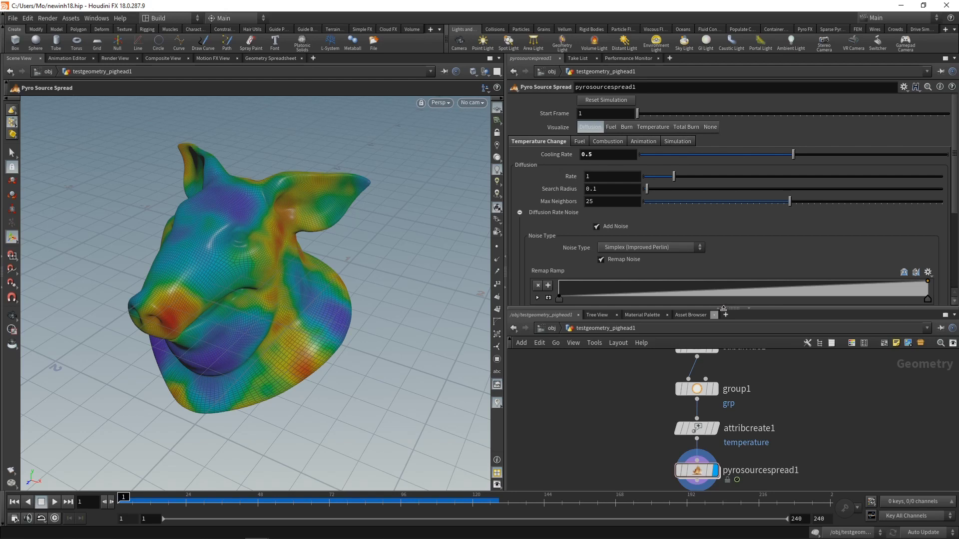
Step: Set the diffusion noise to Manhattan Worley (cellular) F2-F1 with Element Size 0.5
drag(955, 196, 955, 223)
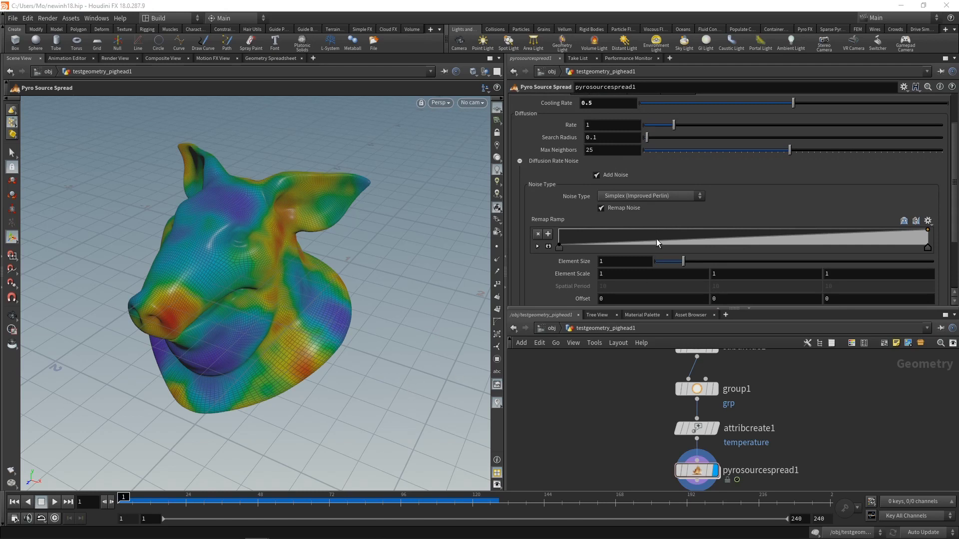
drag(734, 308, 734, 376)
click(690, 223)
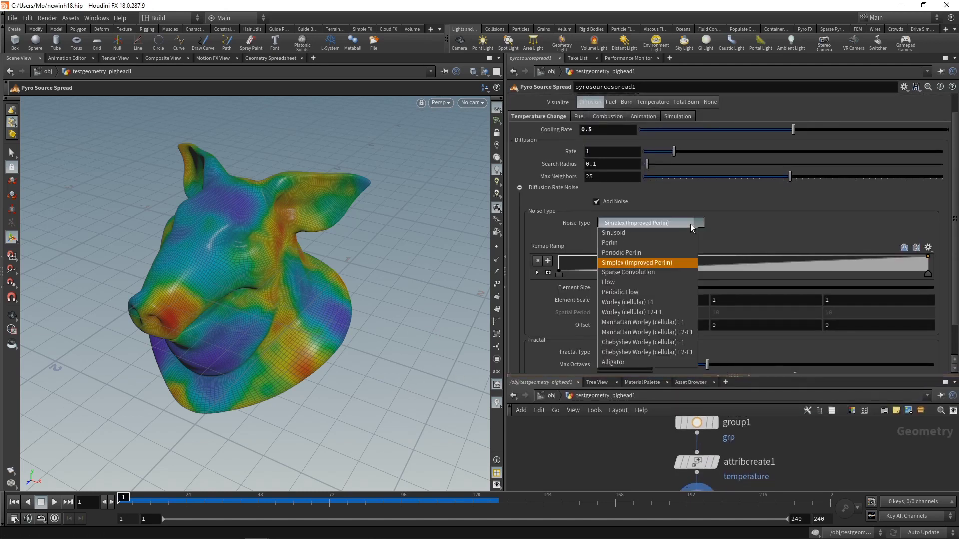
click(667, 333)
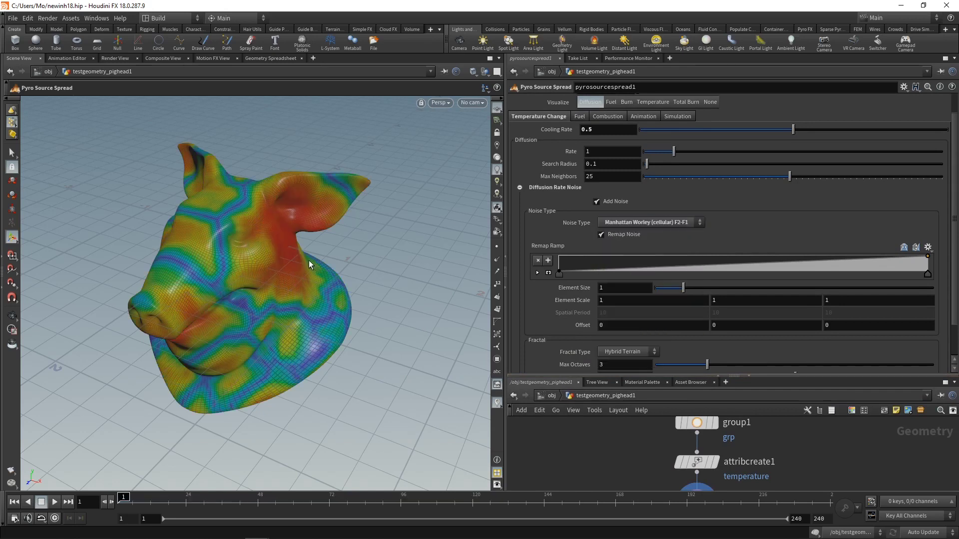
middle_drag(649, 287, 632, 287)
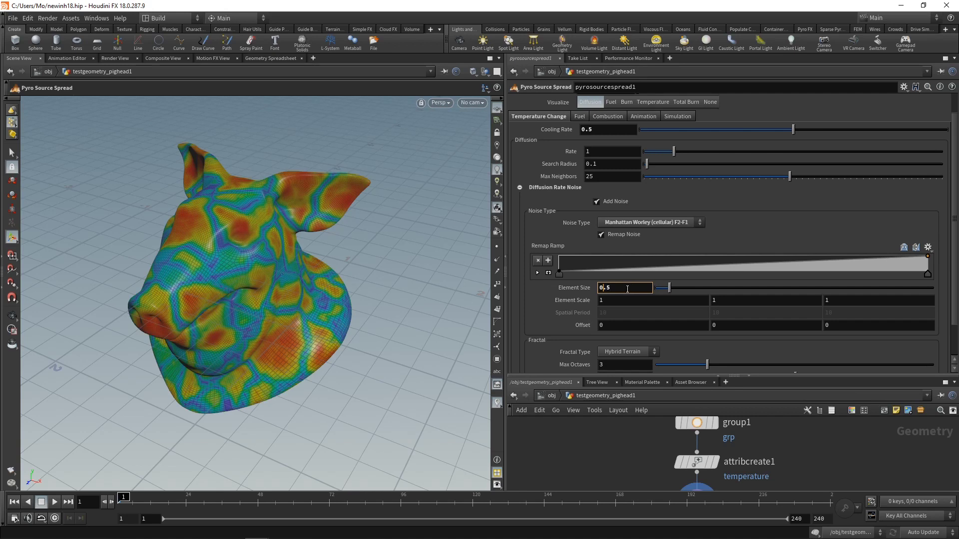
Step: Set the Remap Ramp's left point Value to 0.1
click(535, 272)
click(559, 254)
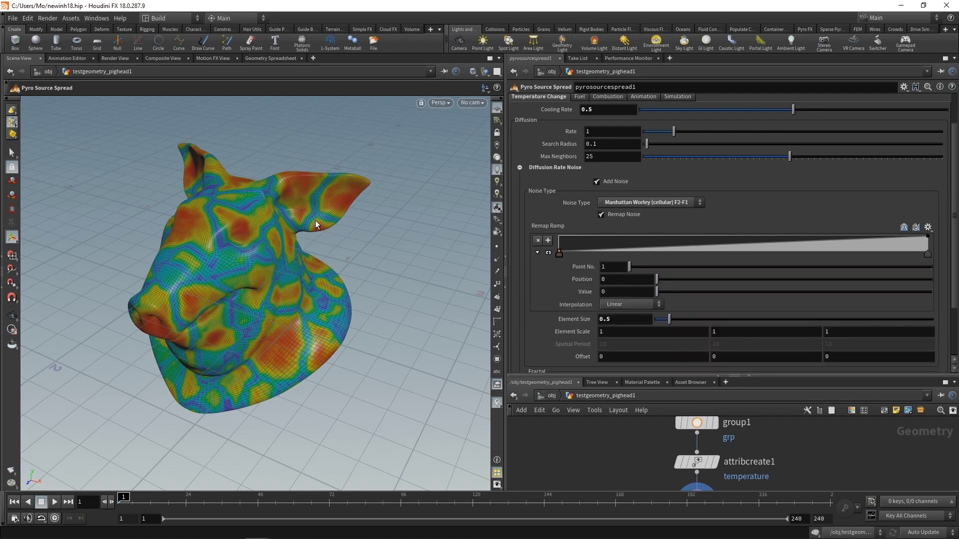
click(615, 294)
text(0.1)
key(Return)
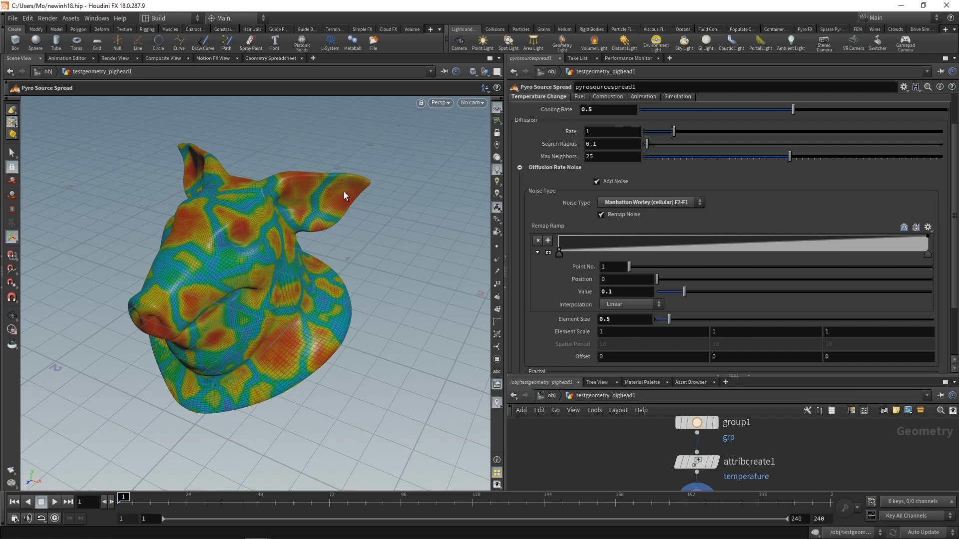
scroll(632, 130, up, 2)
Step: Visualize Burn, play the noisy burn simulation, and rewind to frame 1
click(626, 127)
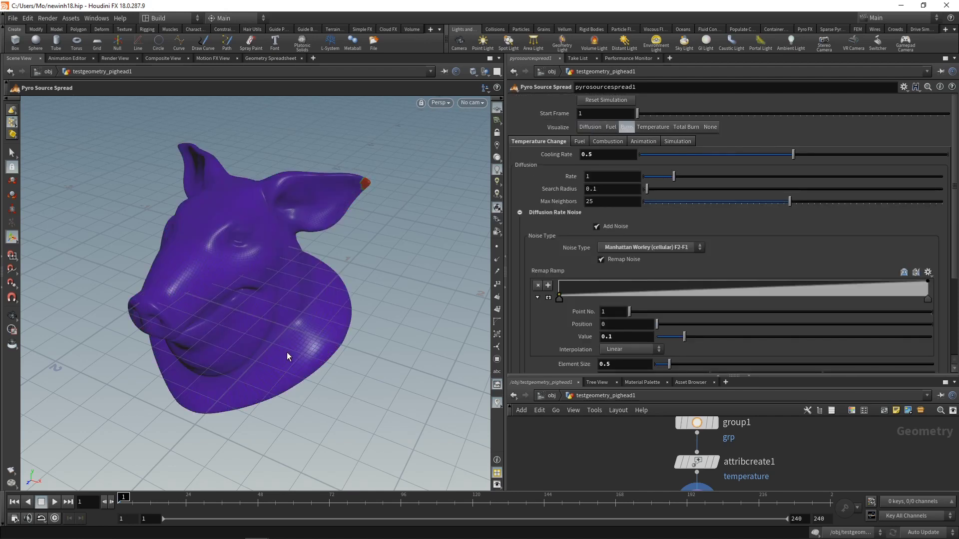
click(53, 503)
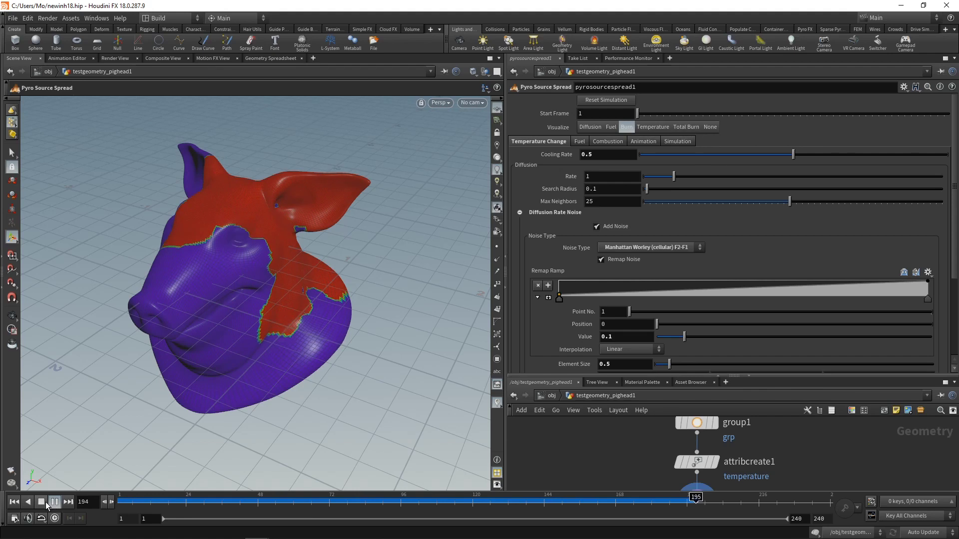
click(42, 503)
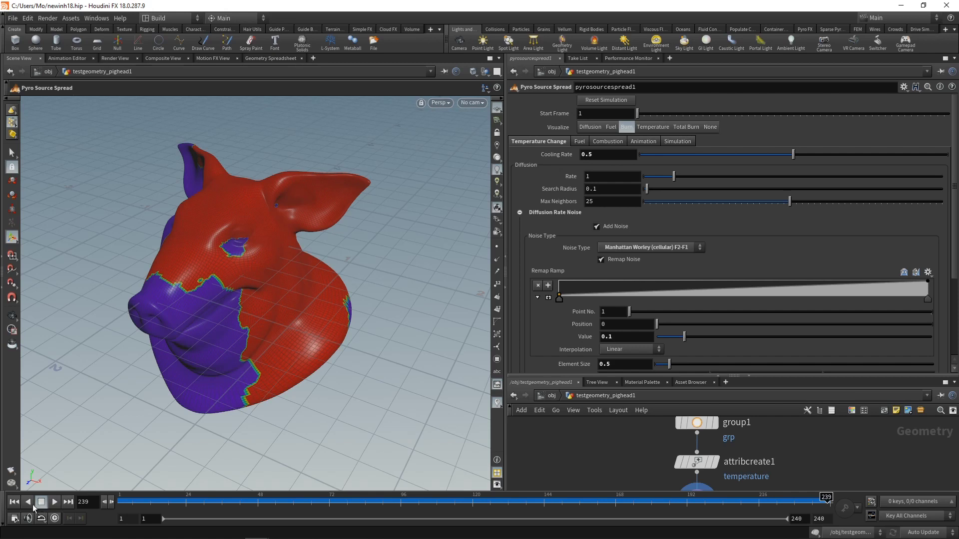
click(14, 502)
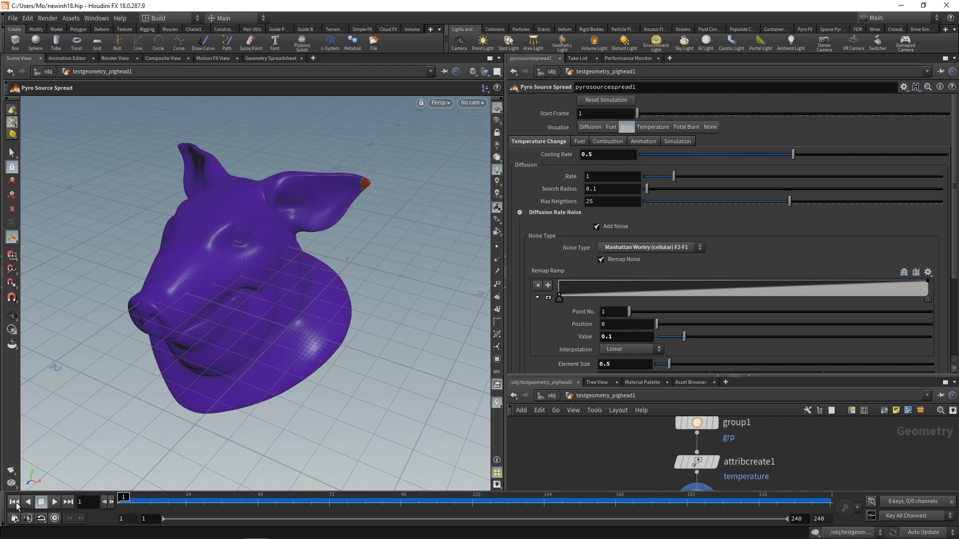
Step: Review the Fuel settings, return to Temperature Change, and play to frame 240
click(580, 142)
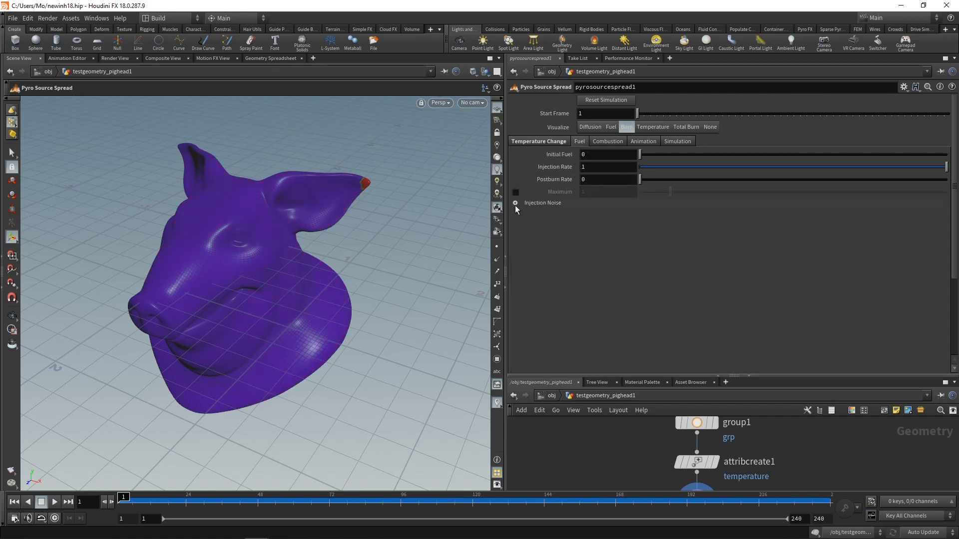
click(516, 204)
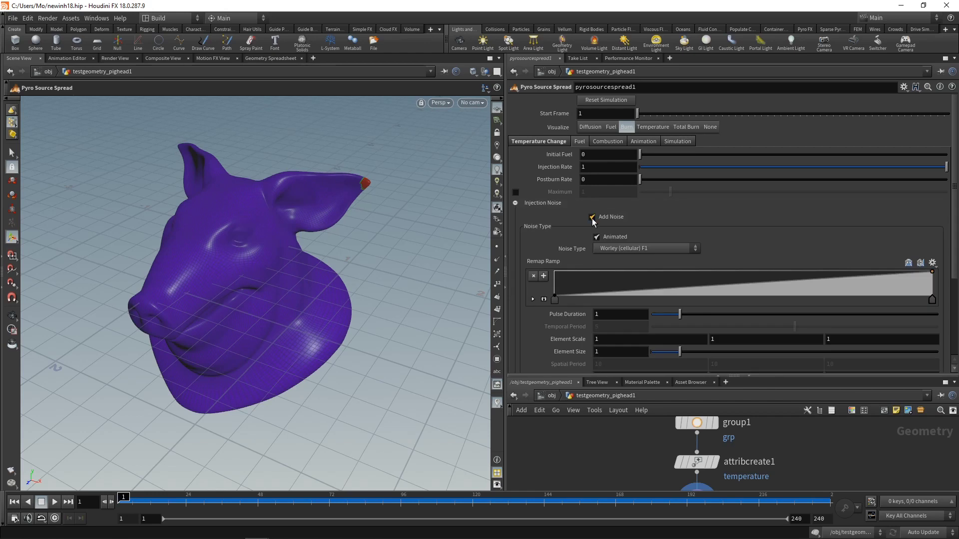
click(515, 202)
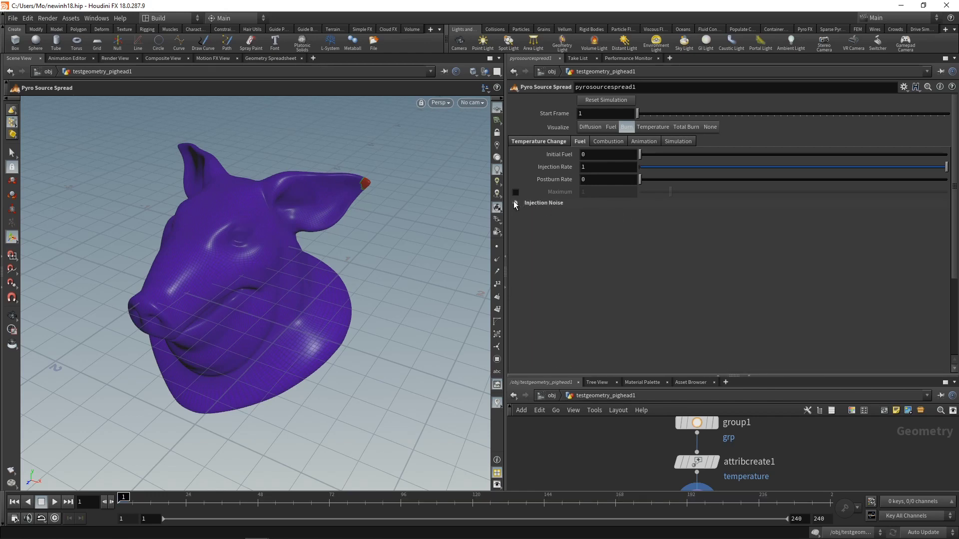
click(544, 141)
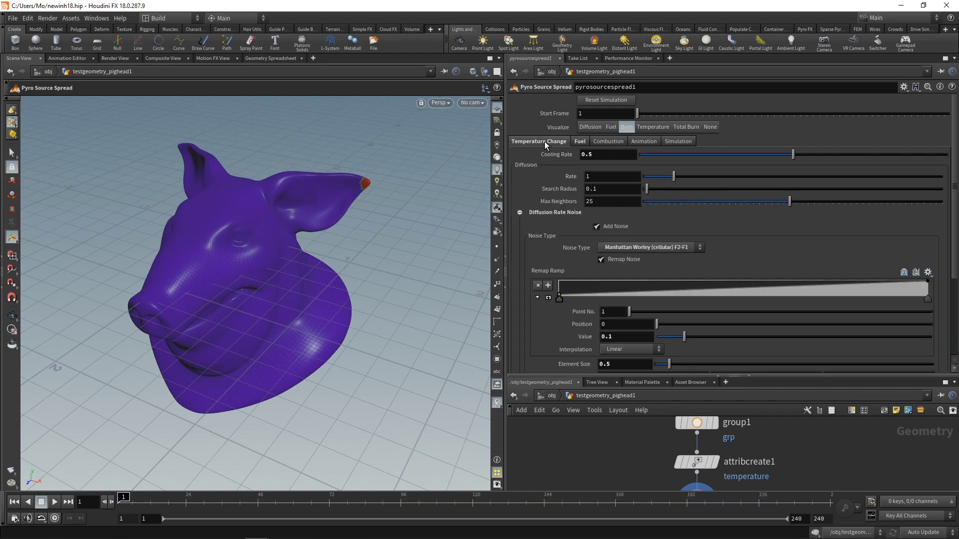
click(521, 212)
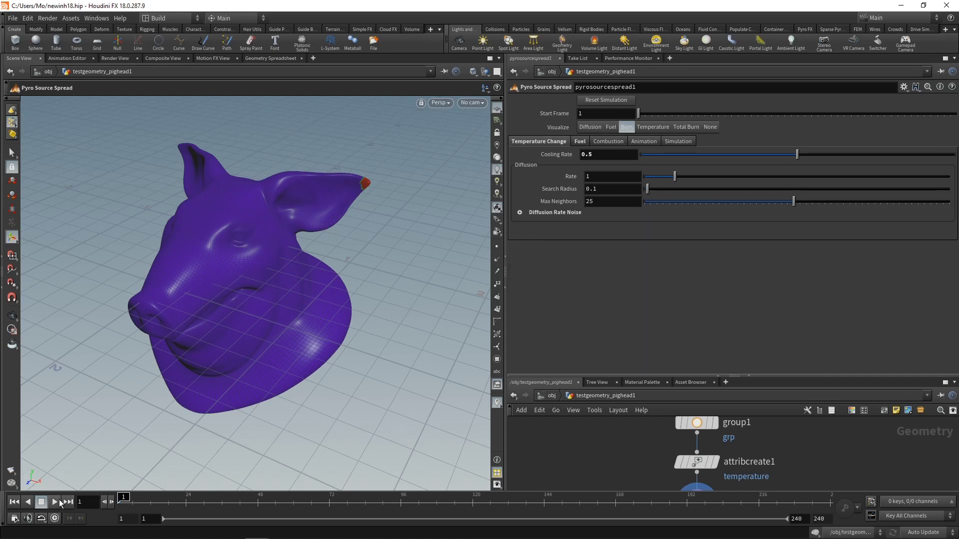
click(55, 501)
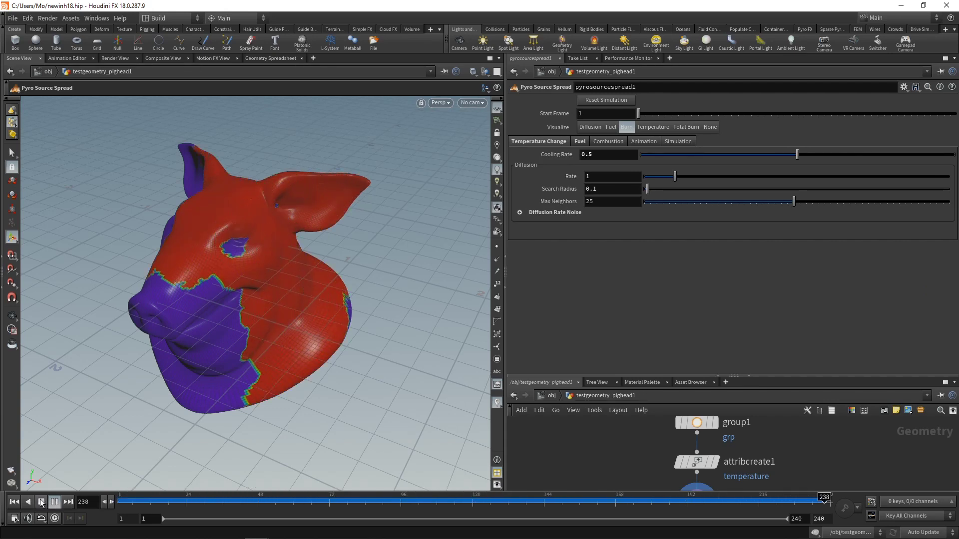
click(68, 502)
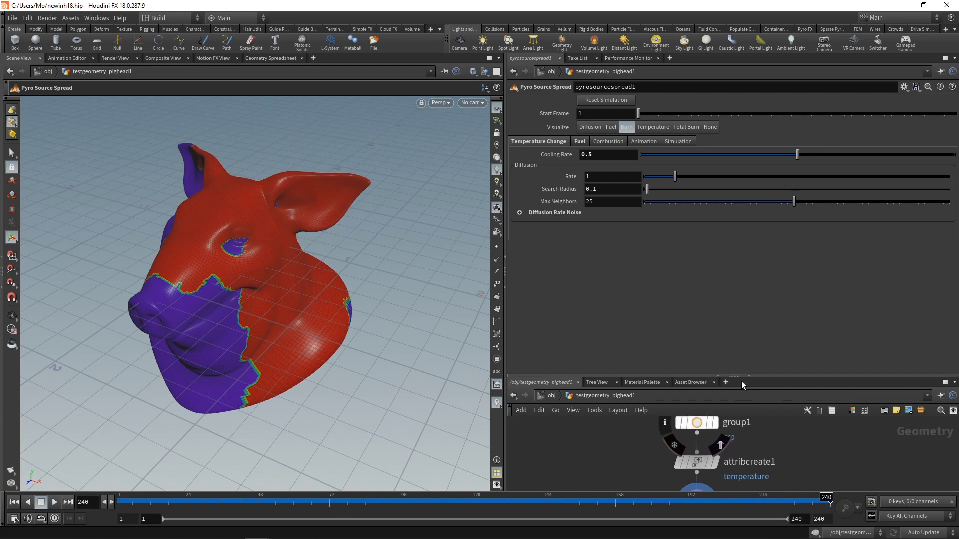
Step: Enlarge the network pane, frame pyrosourcespread1, and add a Delete node beneath it
drag(732, 375, 730, 277)
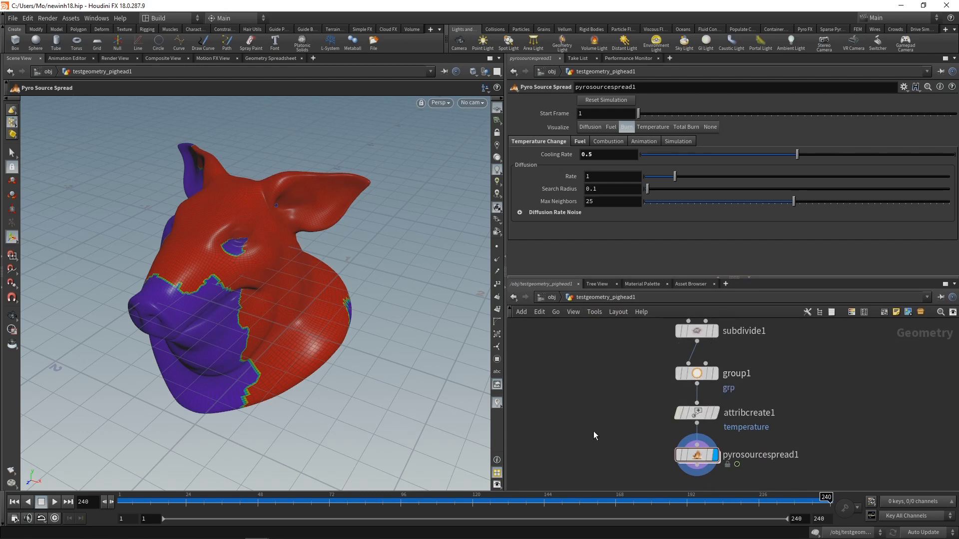
key(f)
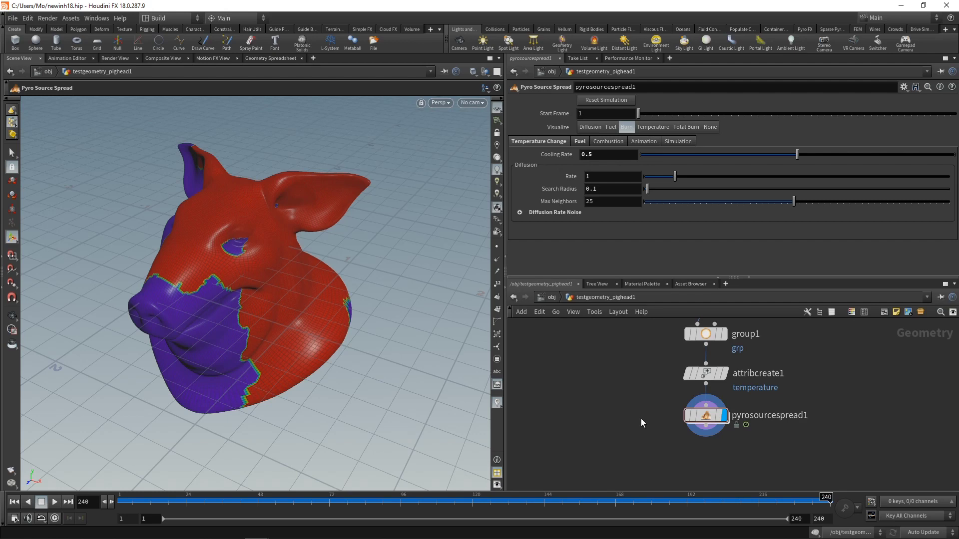
key(Tab)
text(delete)
key(Return)
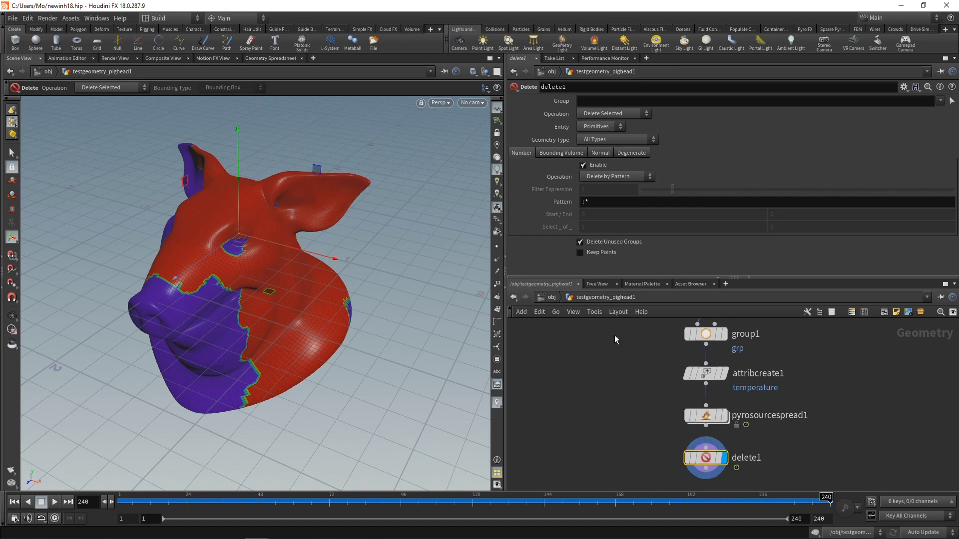
click(271, 58)
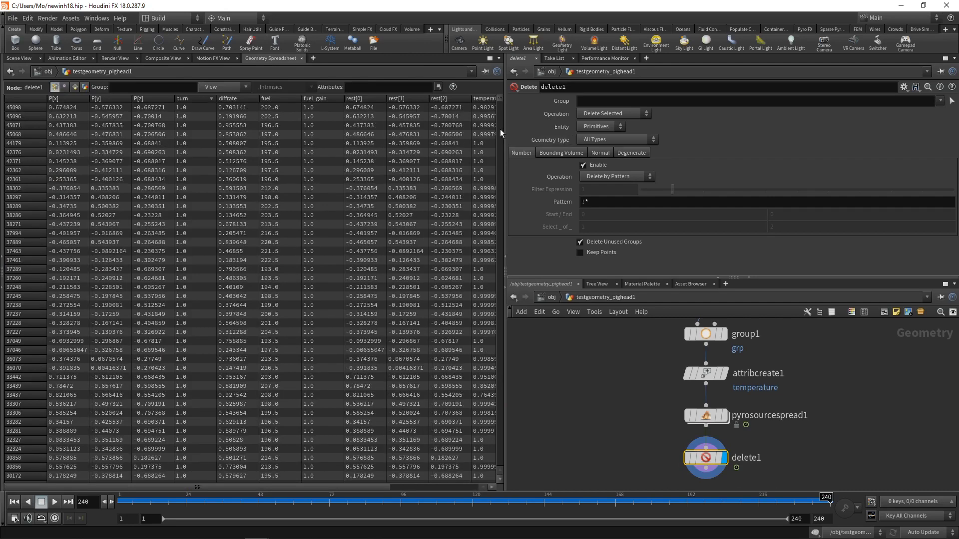
drag(498, 99, 537, 88)
scroll(377, 457, right, 3)
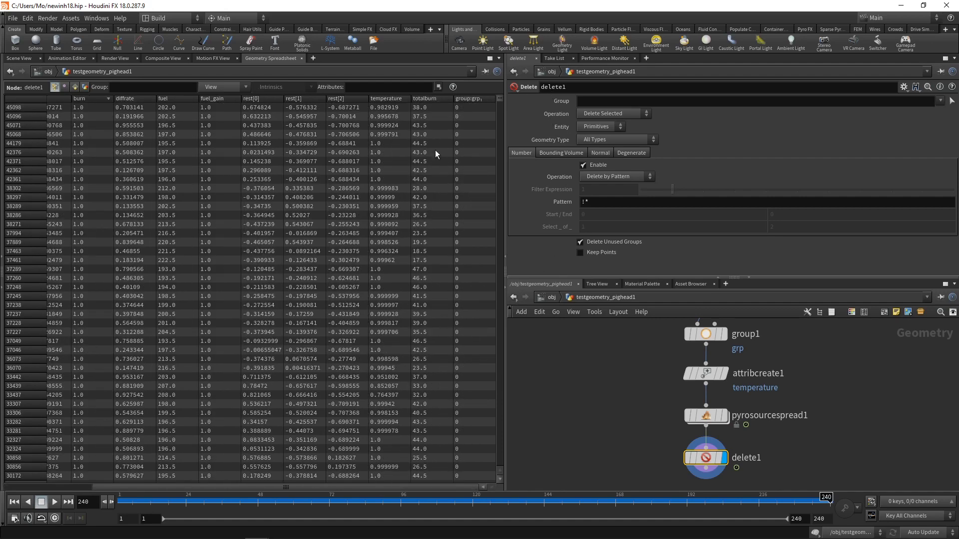
click(430, 98)
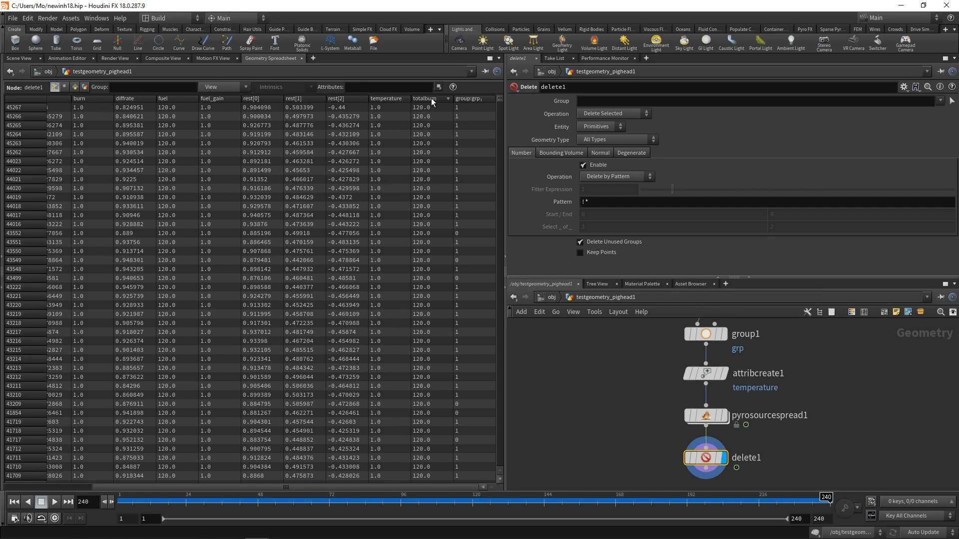
key(ctrl+Tab)
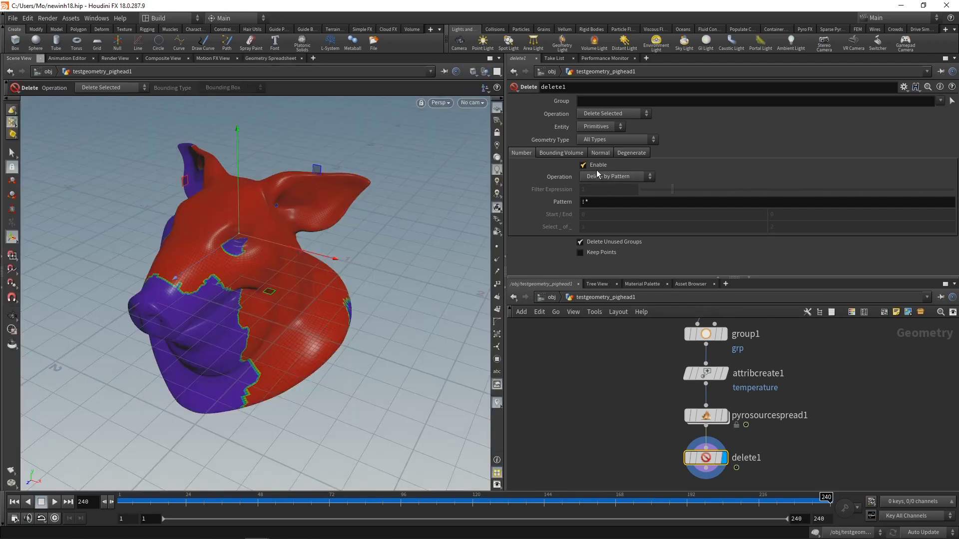
click(620, 114)
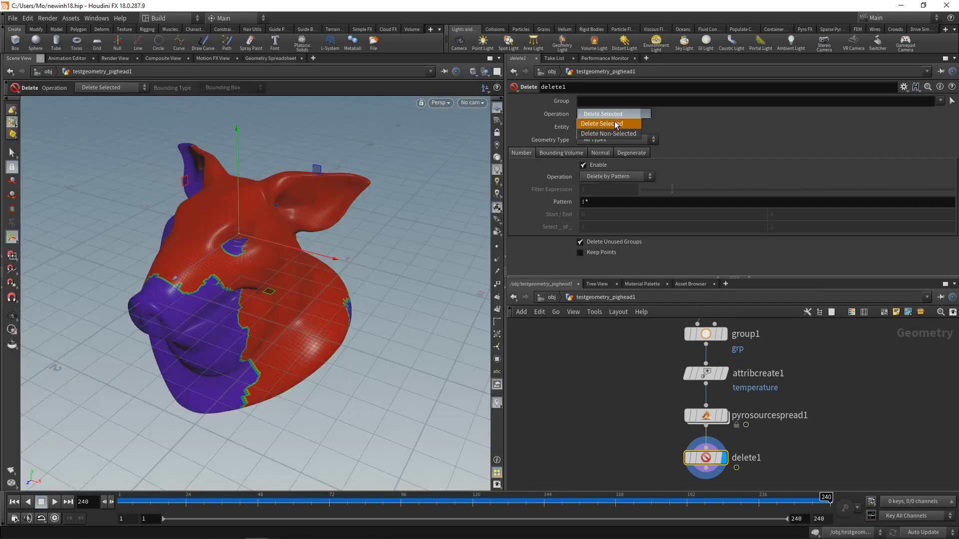
click(601, 124)
click(616, 176)
click(614, 207)
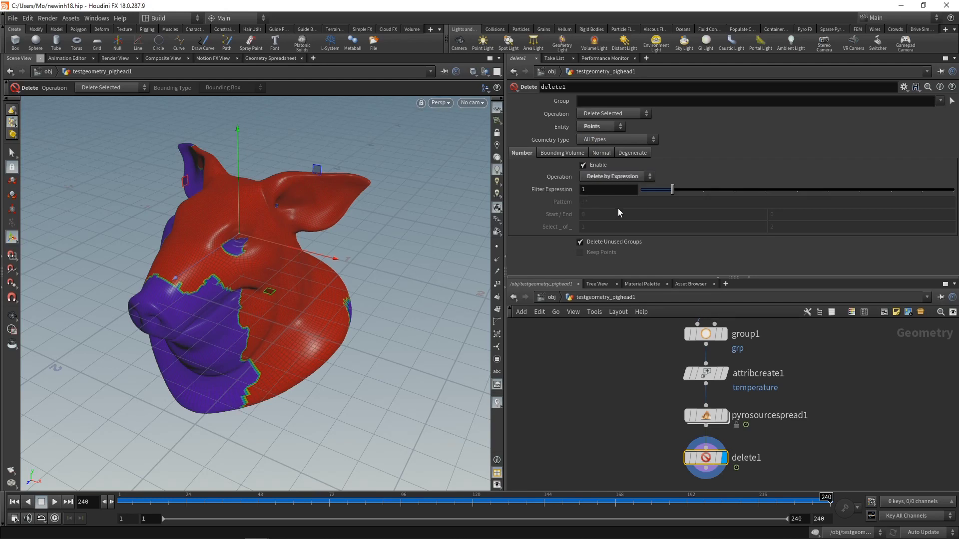
text(@)
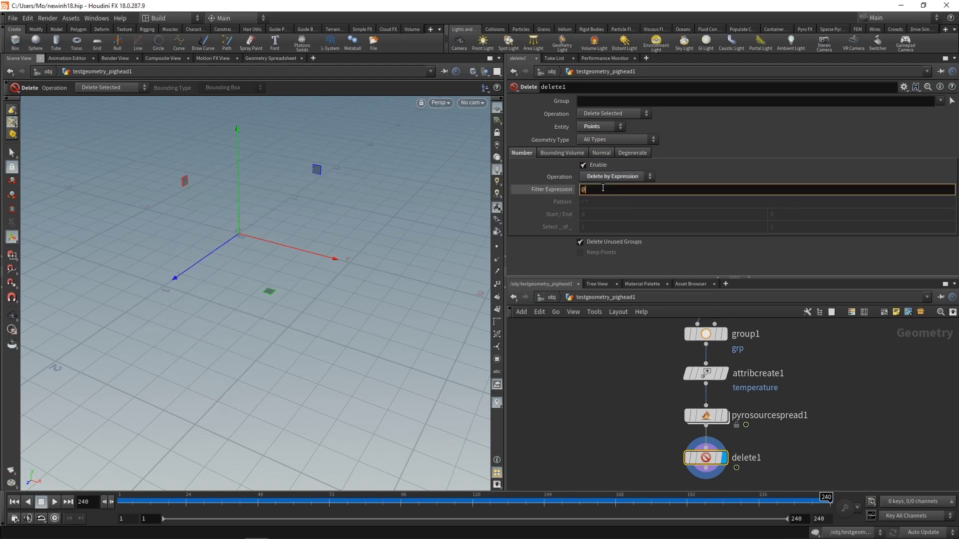
text(totalburn < 1.0)
key(Return)
click(54, 502)
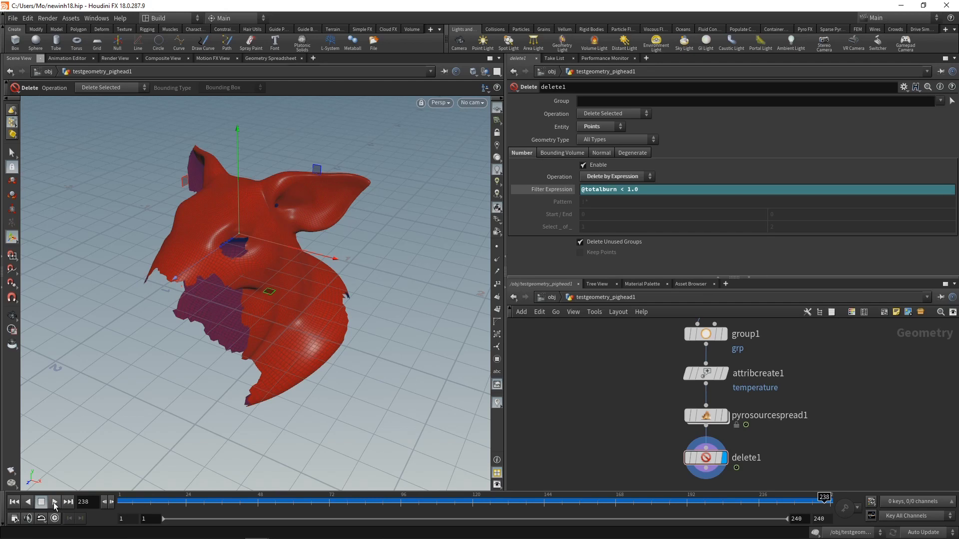
key(u)
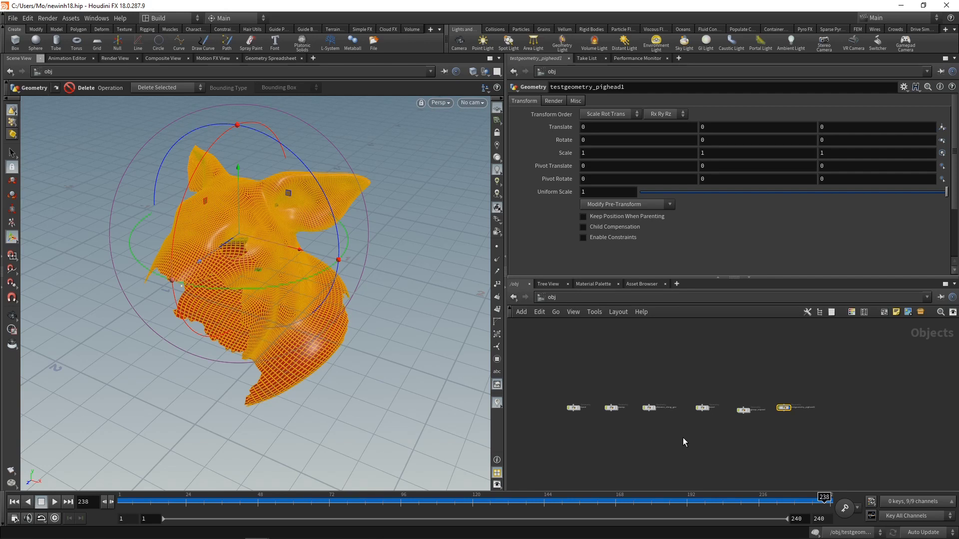
key(h)
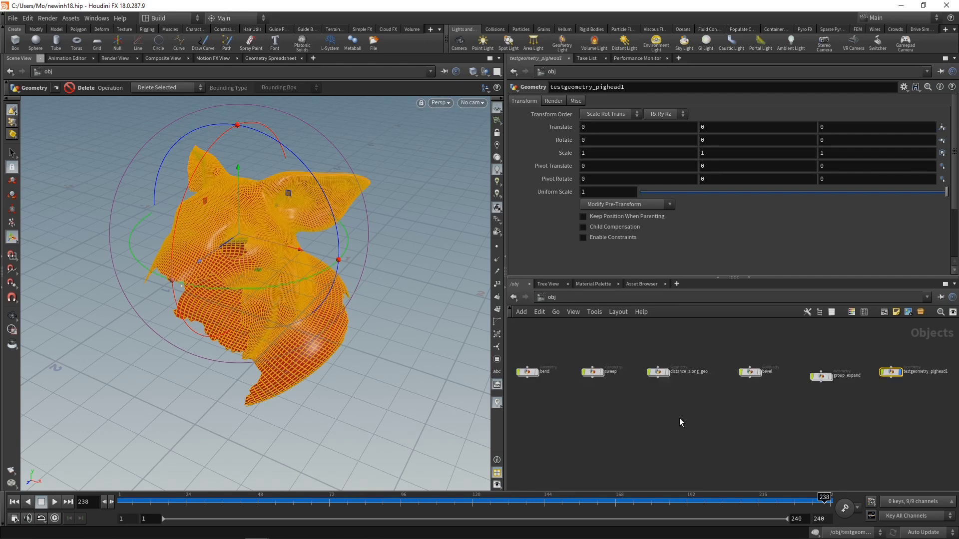